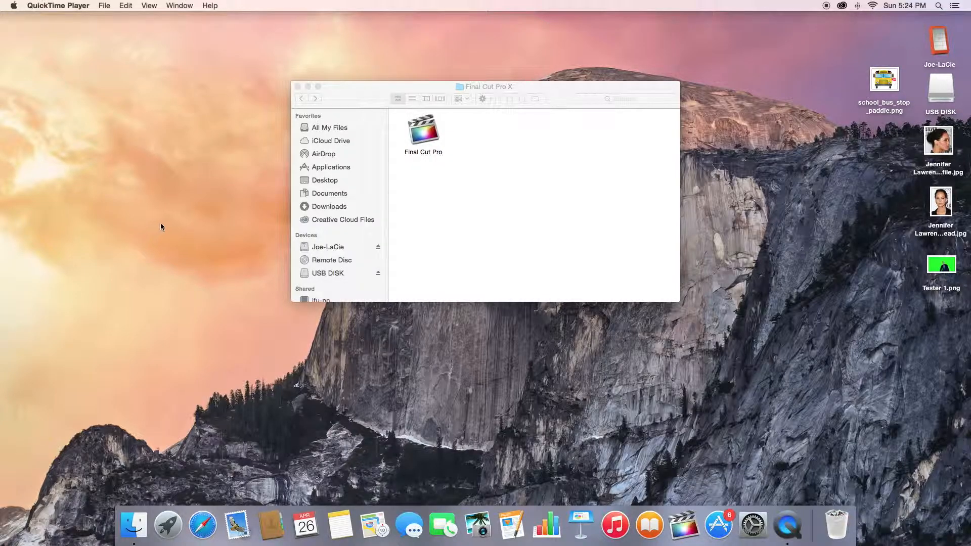
- Launch Final Cut Pro from the open Finder folder and expand its window to full screen
click(424, 133)
double_click(425, 134)
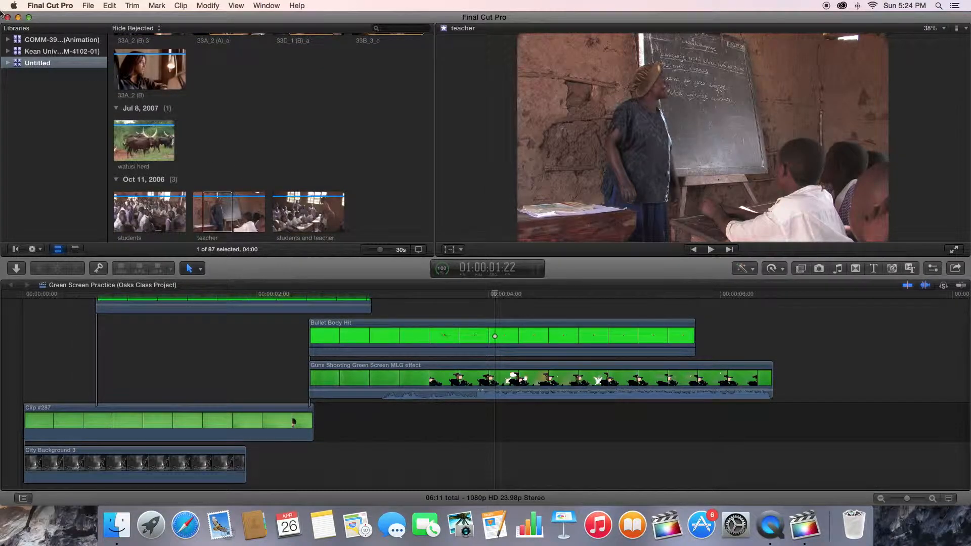
click(29, 19)
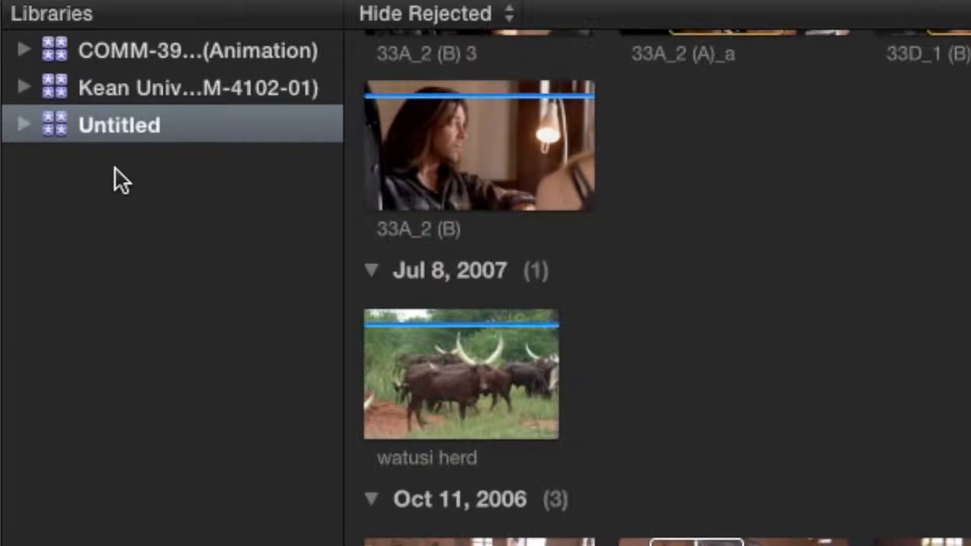
- Expand the COMM-39...(Animation) library, view the clips of the Fragment...lity Tester event, and collapse the library again
click(30, 58)
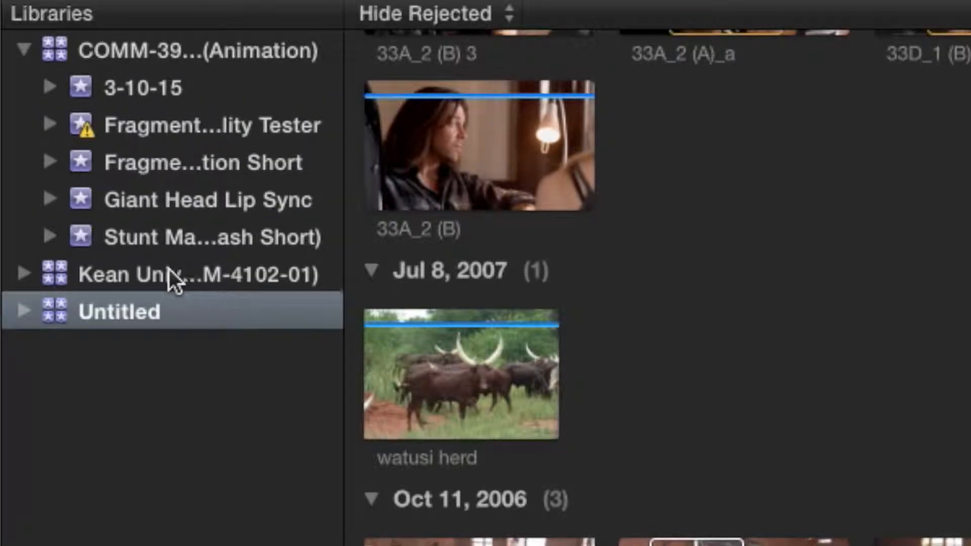
click(151, 129)
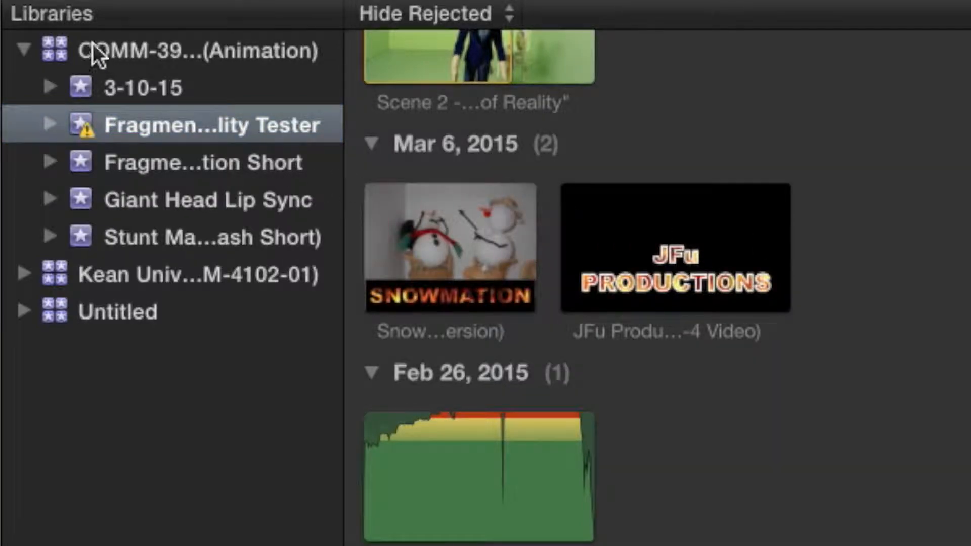
click(29, 48)
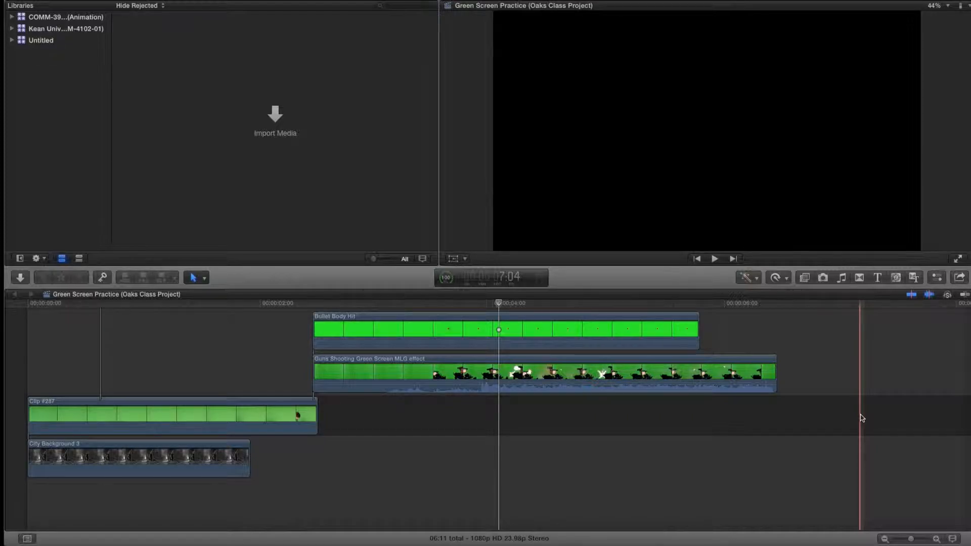
- Examine the clips in the Green Screen Practice timeline and the list of available editing tools
scroll(483, 394, up, 1)
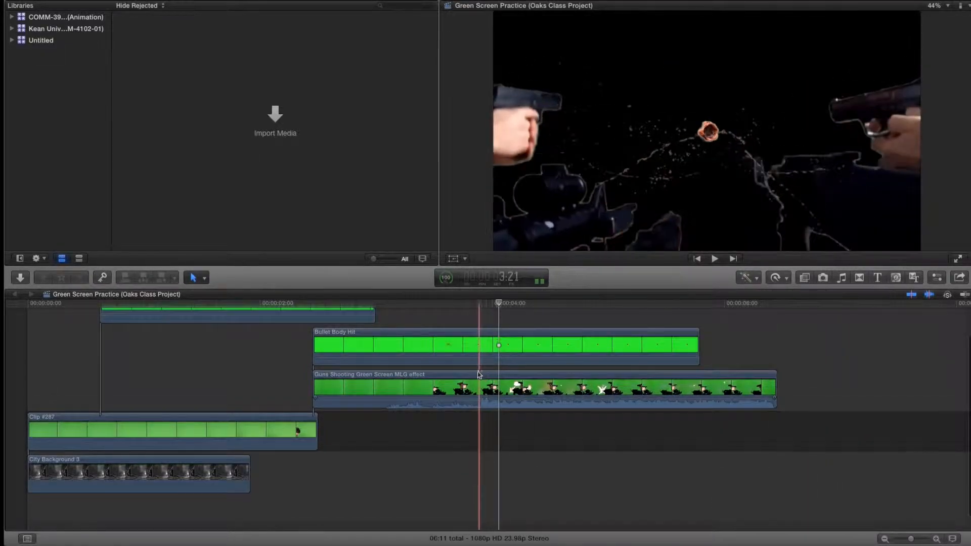
scroll(480, 374, up, 3)
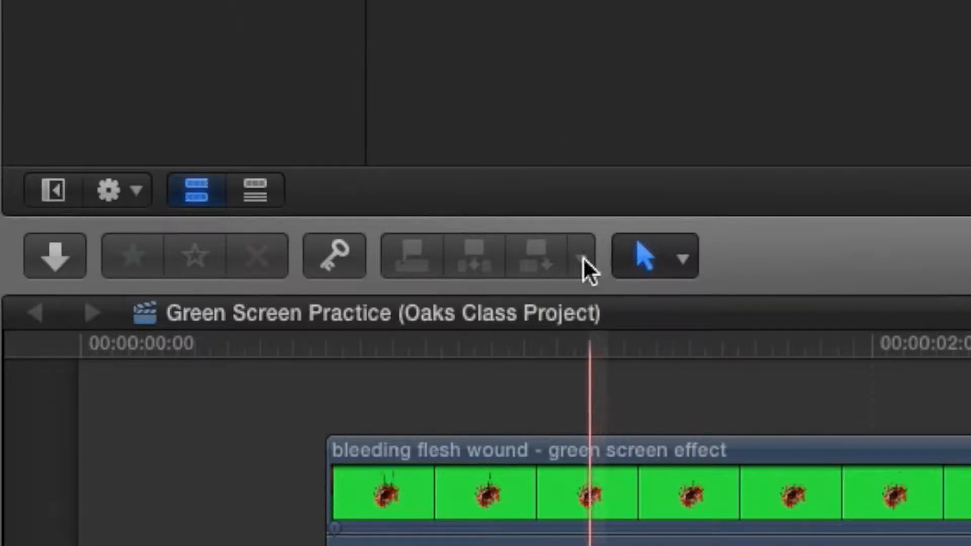
click(683, 260)
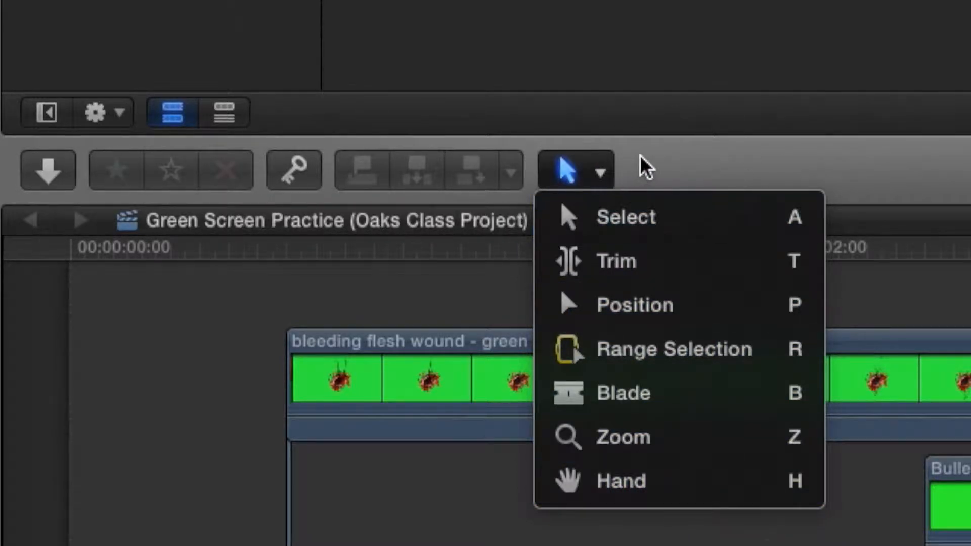
click(756, 169)
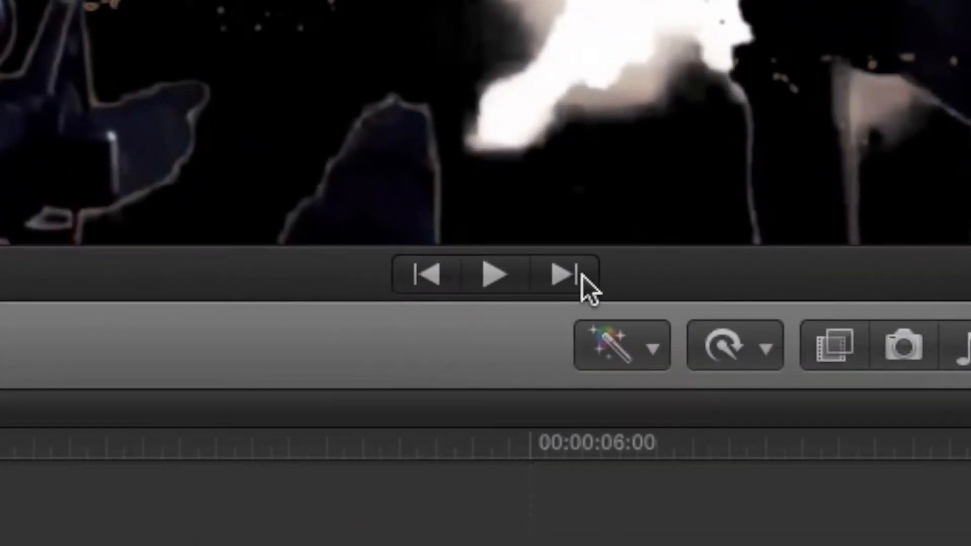
- Try the viewer's transport controls by playing and pausing the project and jumping between edit points
click(433, 281)
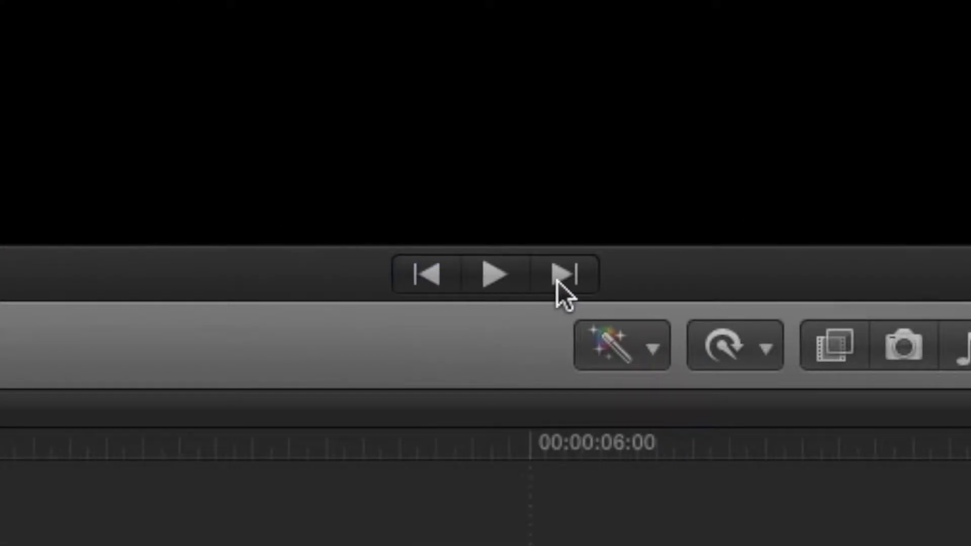
click(490, 284)
click(490, 283)
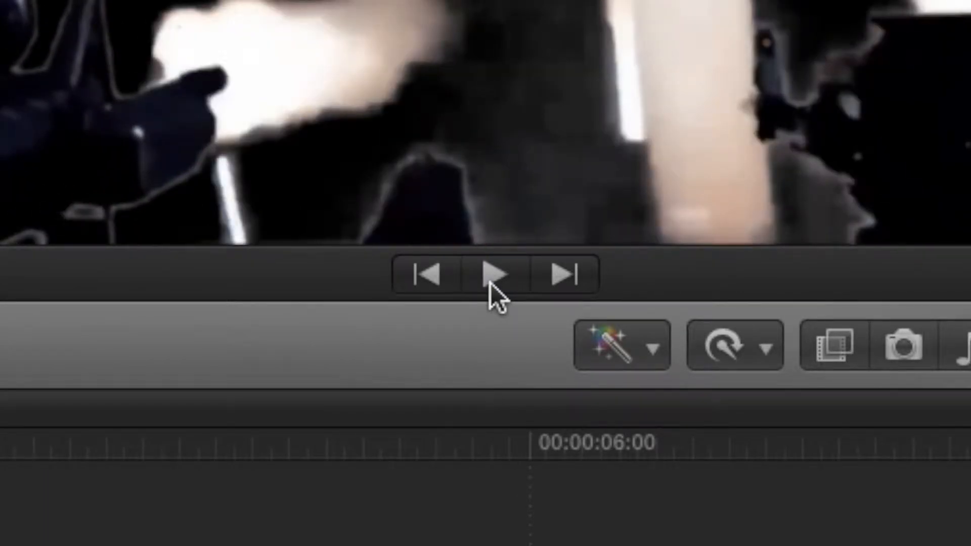
click(490, 283)
click(488, 283)
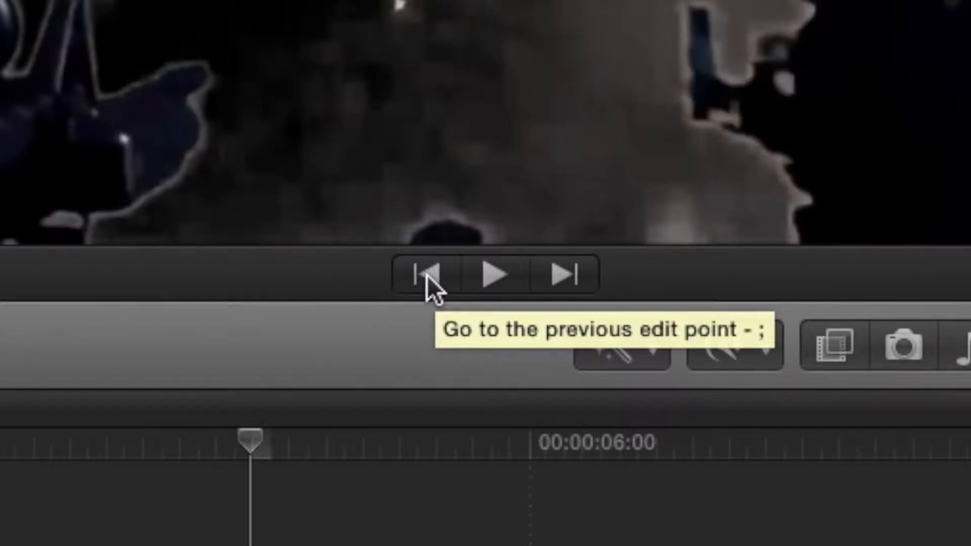
click(427, 275)
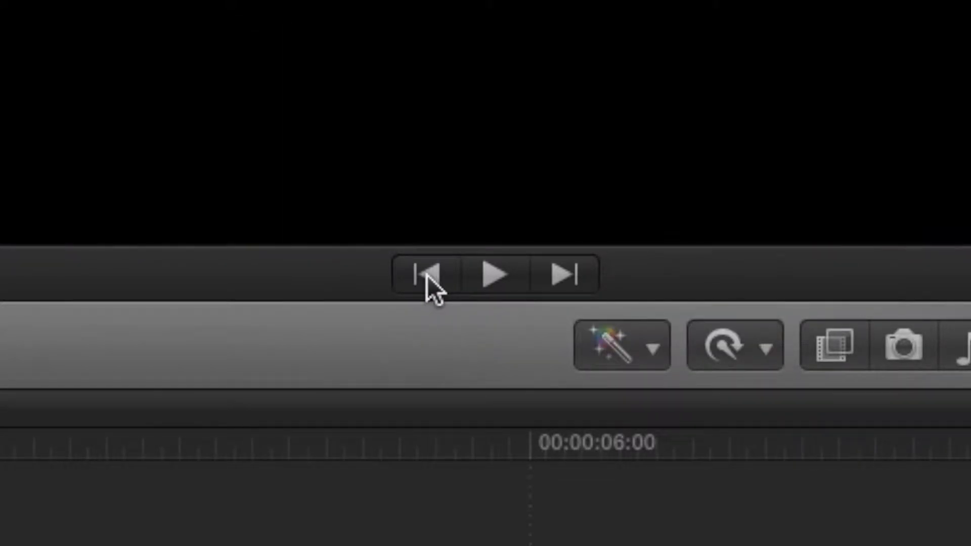
key(apostrophe)
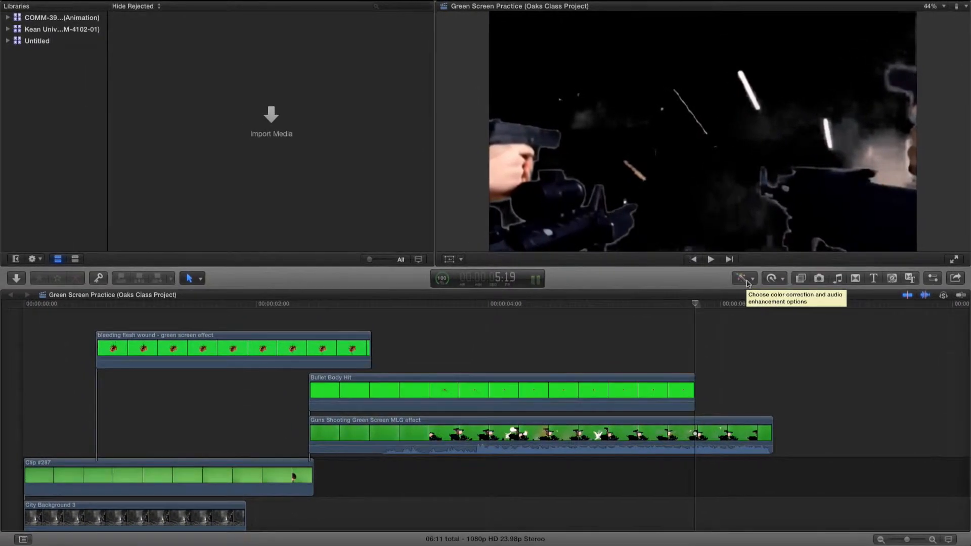
- Review the color correction and audio enhancement options and the clip retiming options without applying any
click(748, 283)
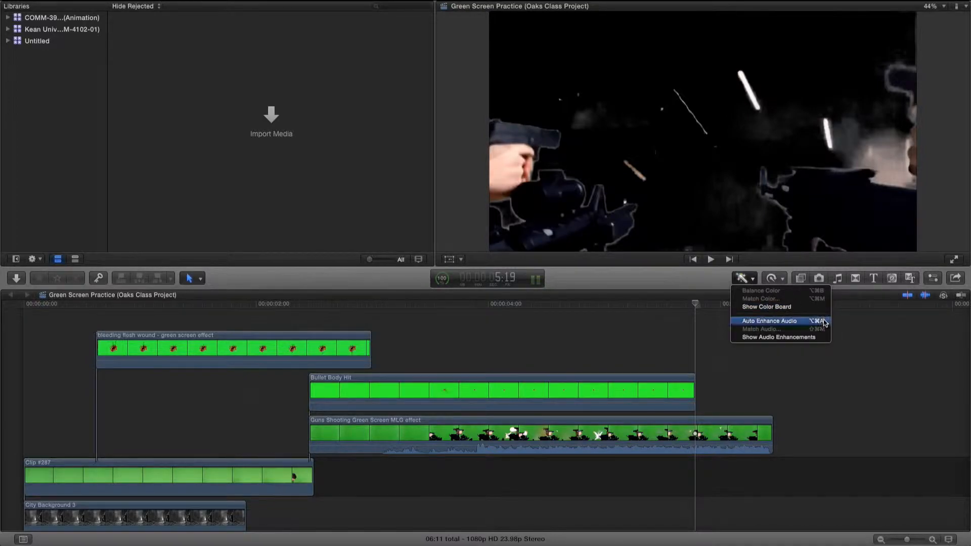
click(857, 395)
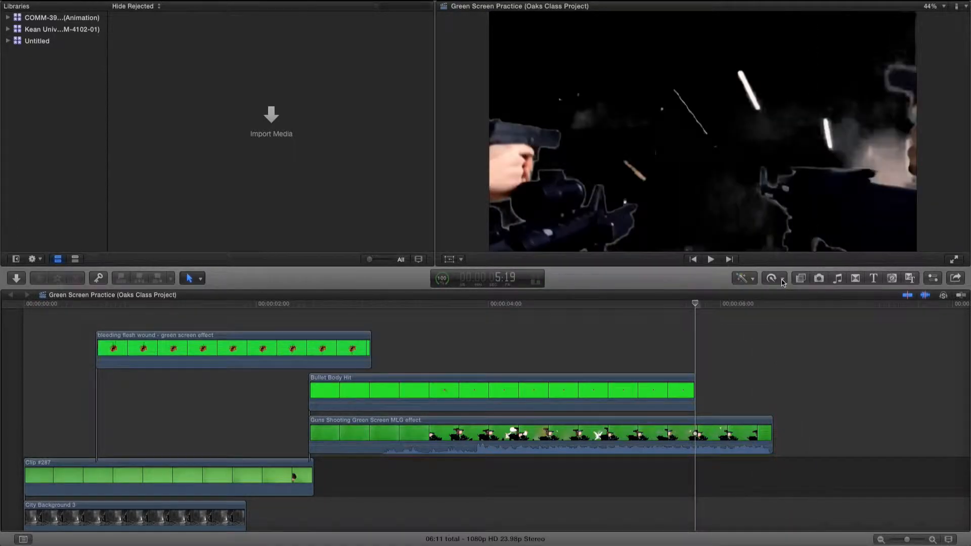
click(783, 281)
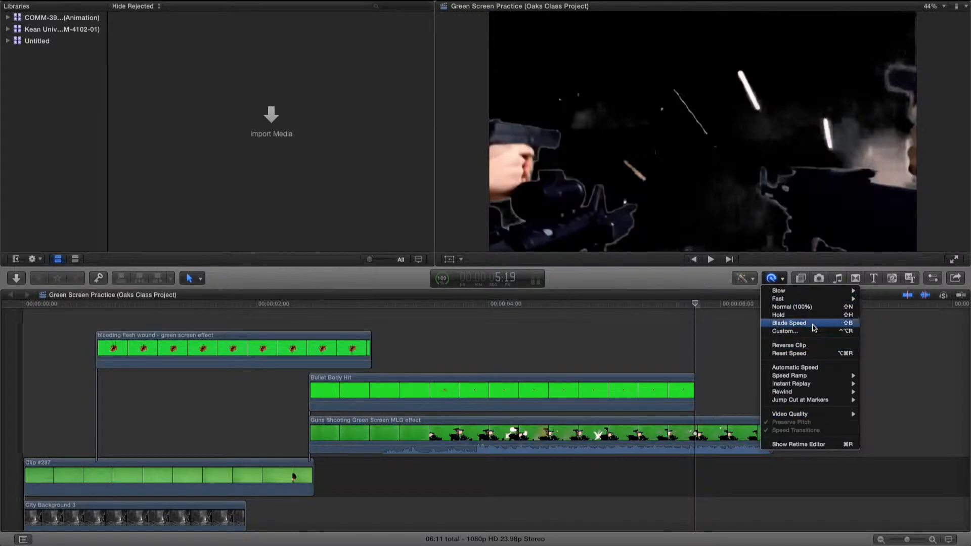
mouse_move(814, 377)
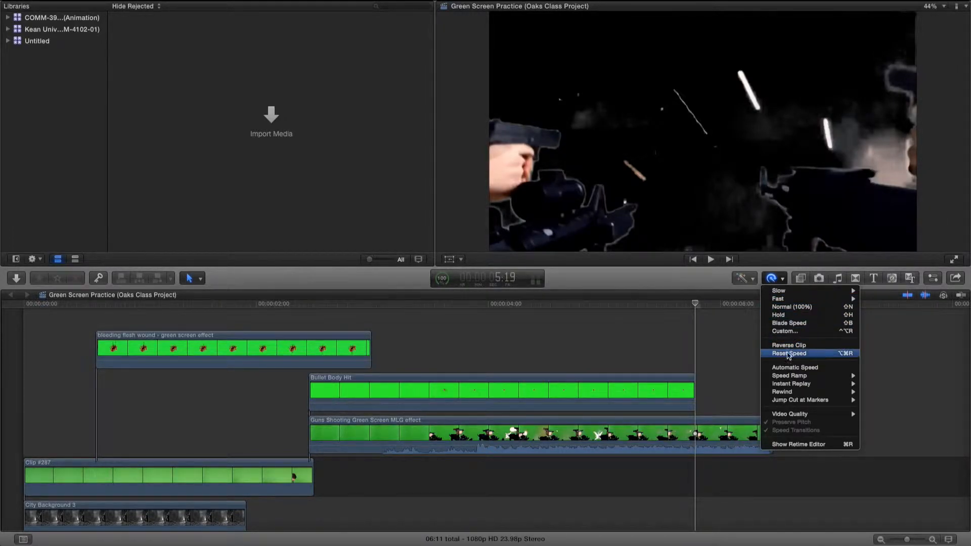
click(896, 368)
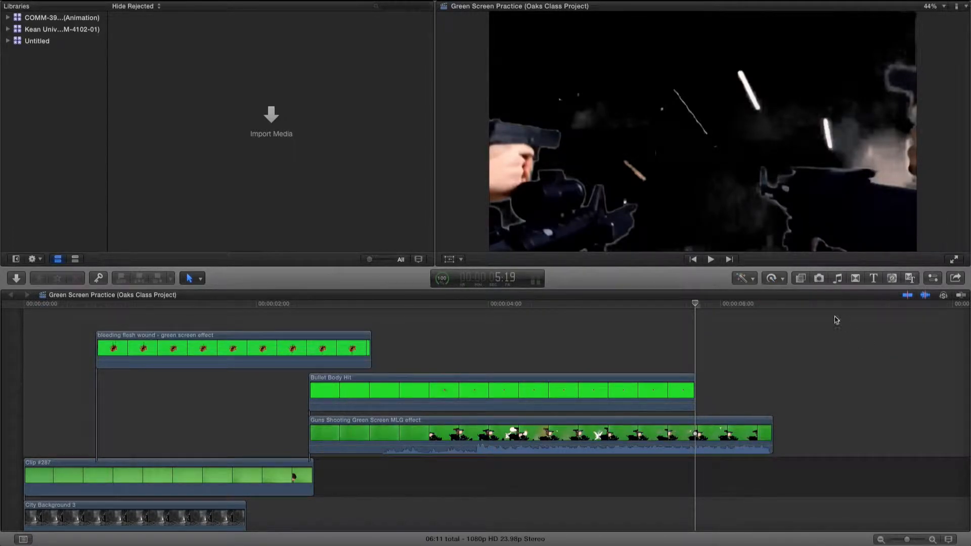
- Show the Effects browser and look through its video and audio categories and effect thumbnails
click(800, 280)
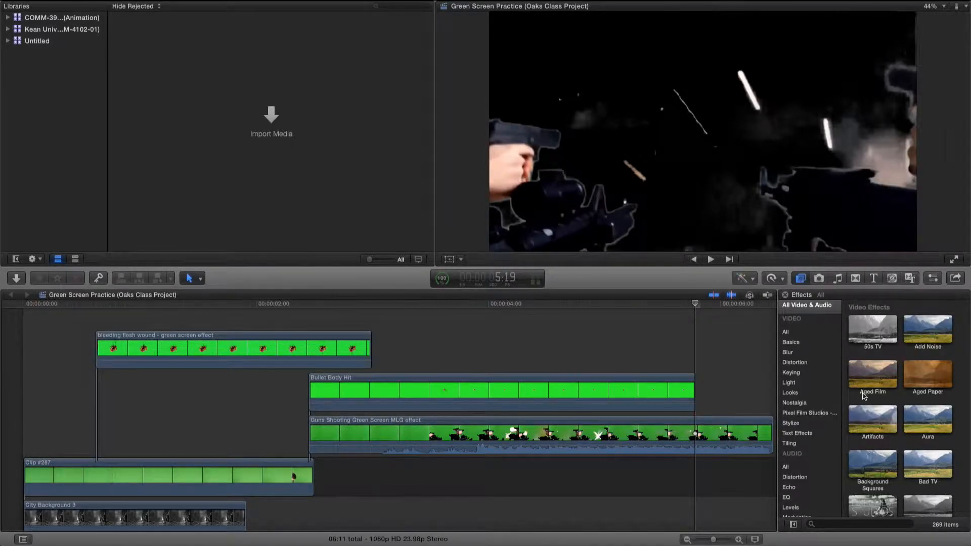
scroll(827, 392, down, 3)
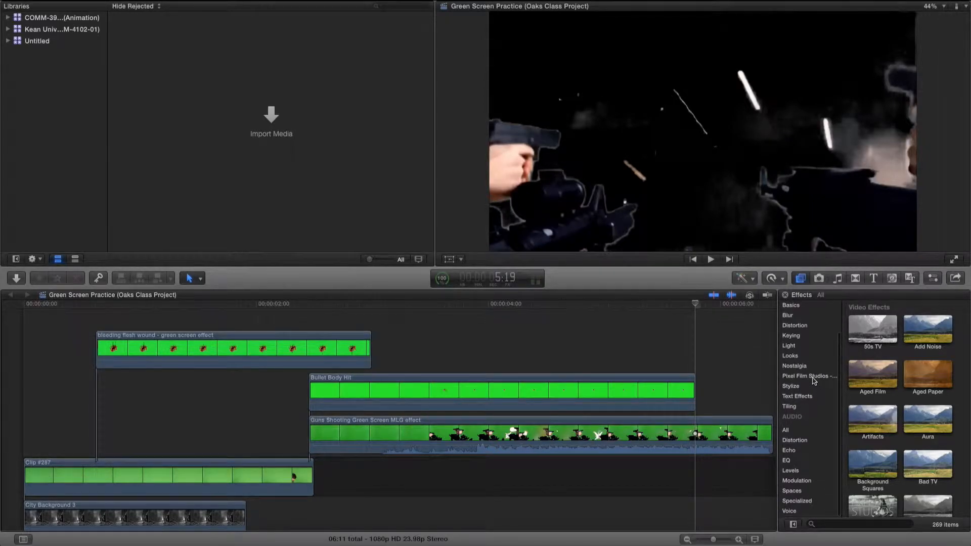
scroll(900, 405, down, 5)
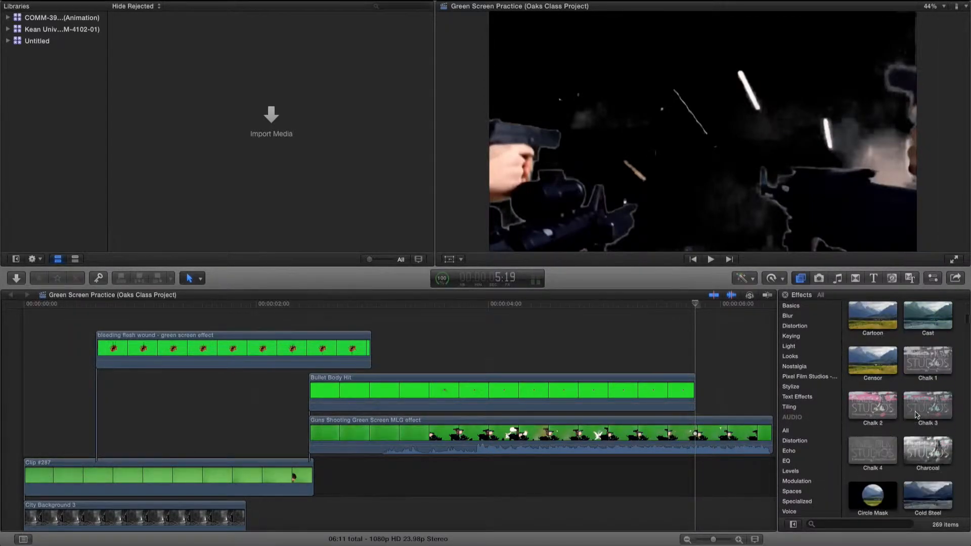
scroll(915, 415, up, 5)
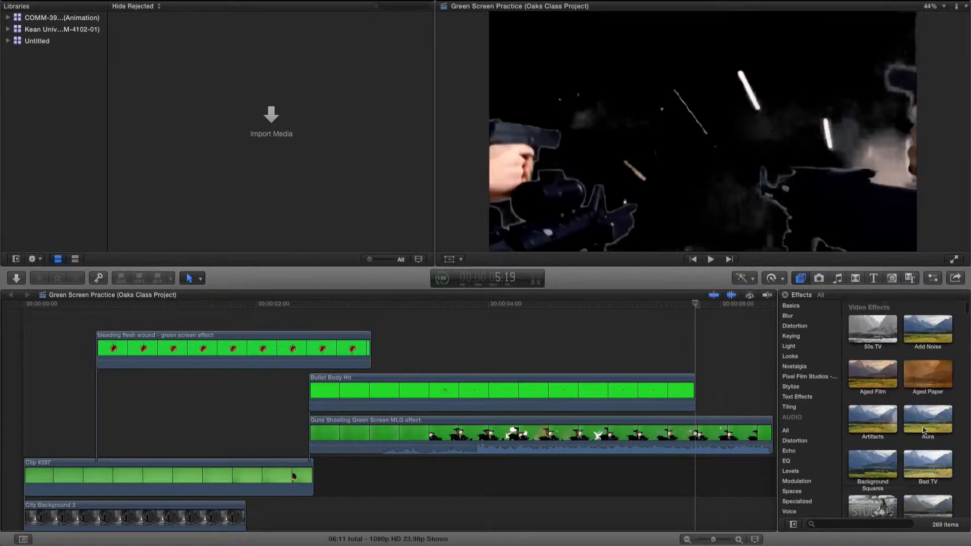
- View the Photos browser and look through the sources in the Music and Sound browser
click(819, 279)
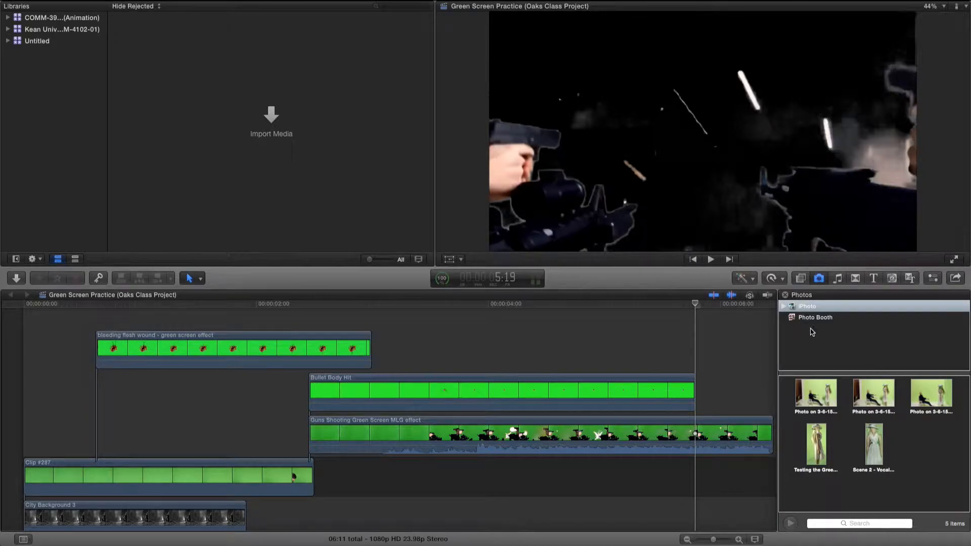
click(837, 278)
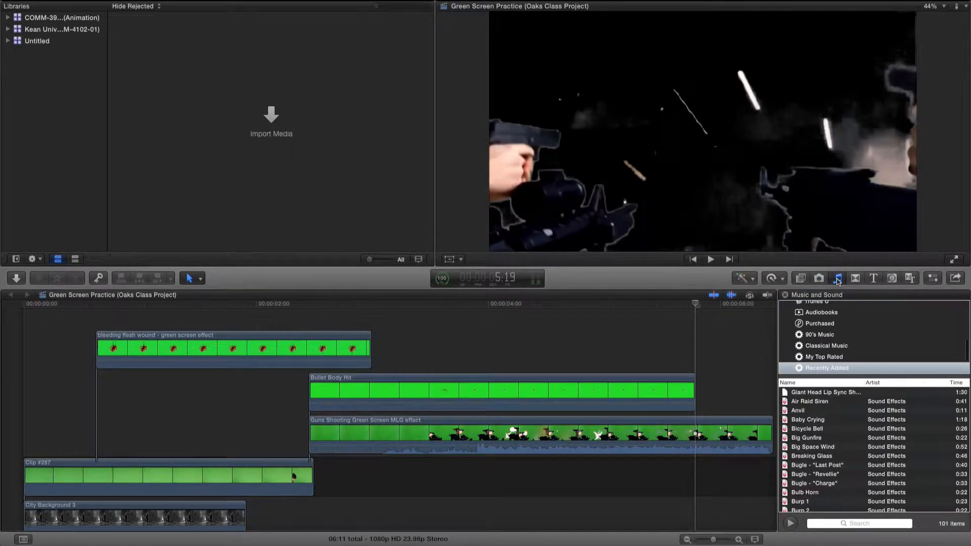
scroll(835, 334, up, 3)
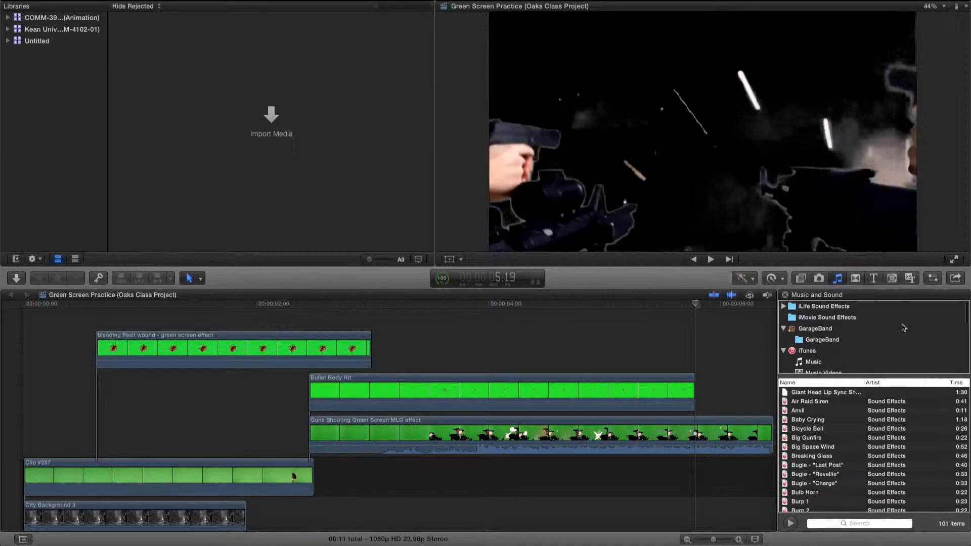
- Browse the Dissolves and Stylized transitions and select the Comic Book Pan Down transition
click(855, 279)
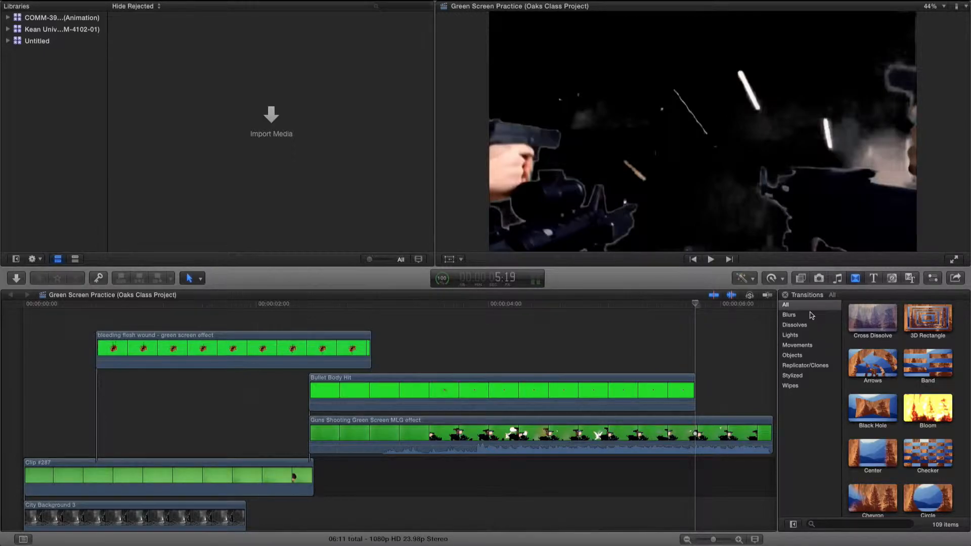
click(807, 325)
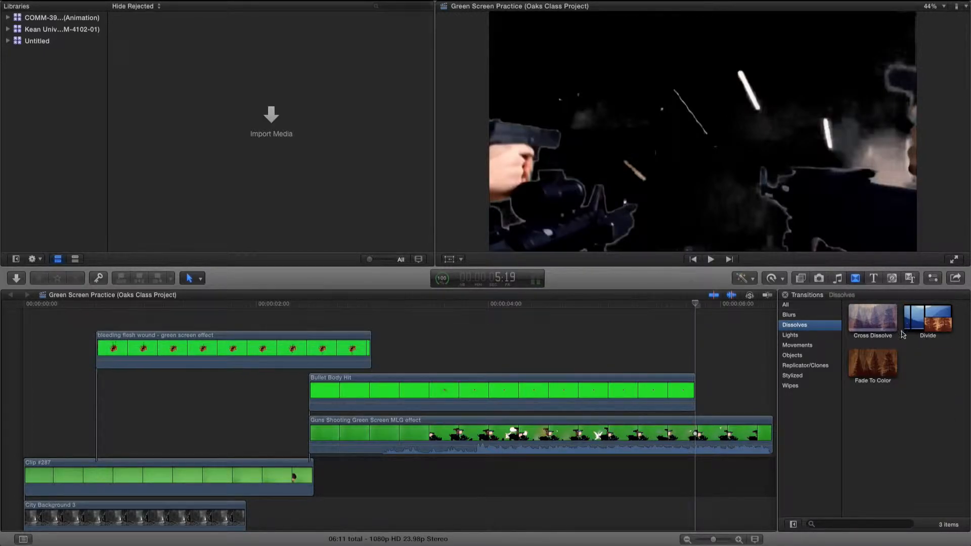
click(792, 376)
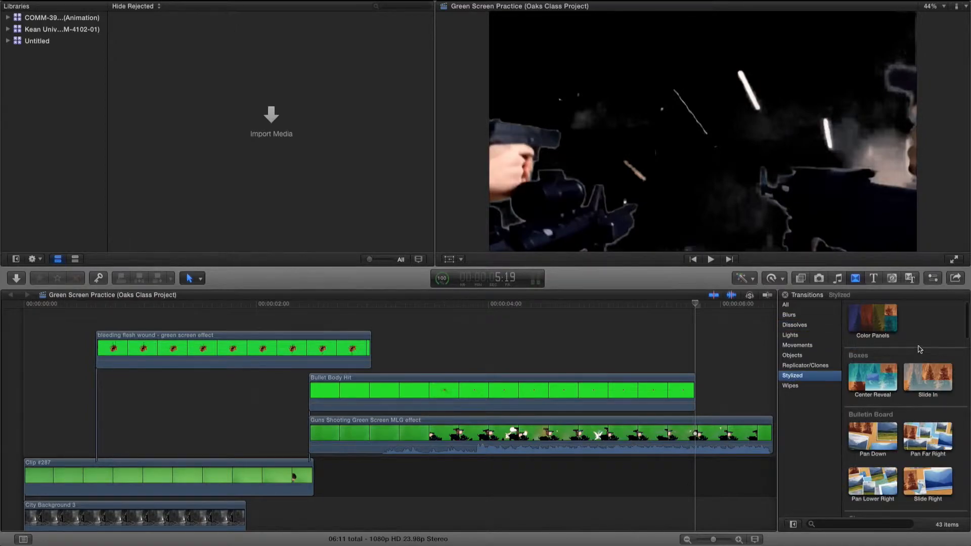
scroll(891, 367, down, 3)
scroll(912, 413, down, 3)
click(875, 400)
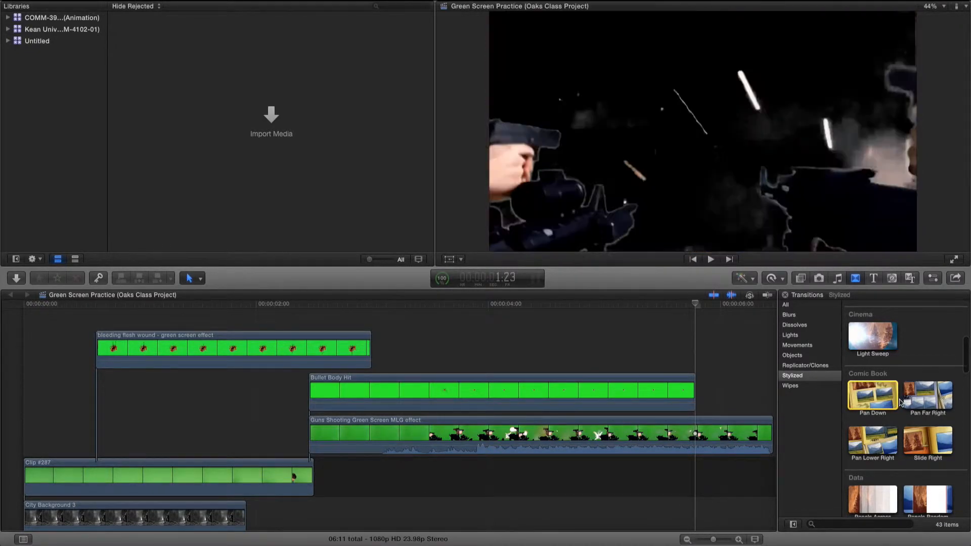
- Show the Titles browser and list the titles of all categories
click(874, 281)
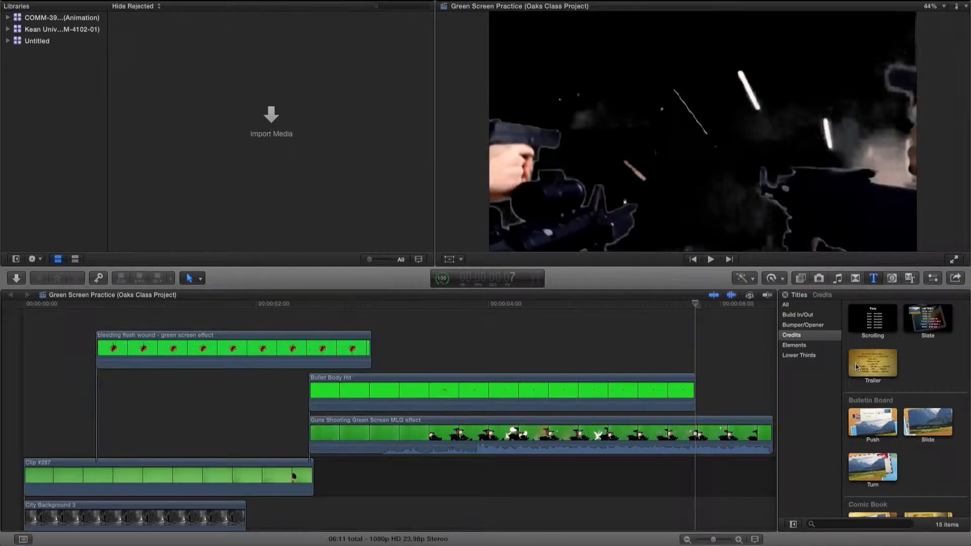
click(801, 305)
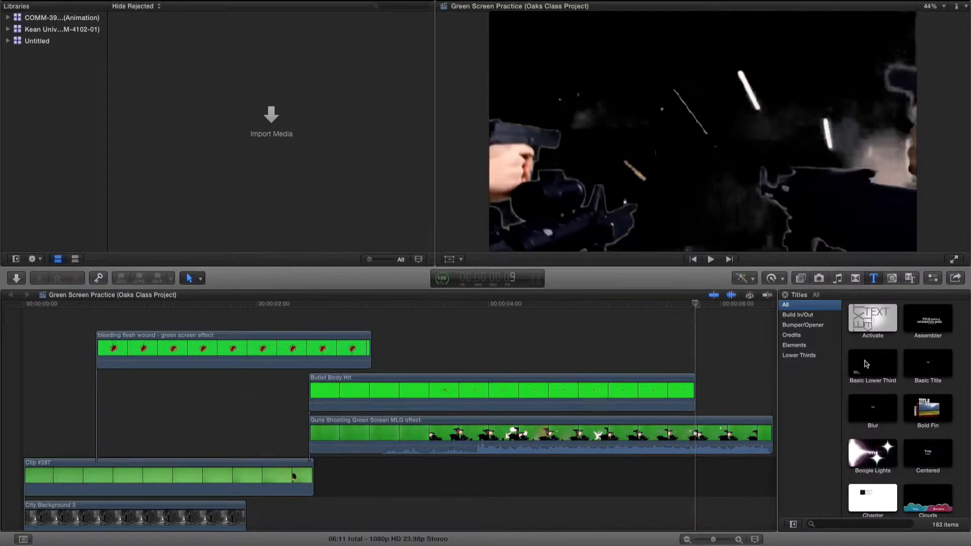
- Look at the Generators browser, selecting the Clouds generator, and show the Themes browser
click(892, 279)
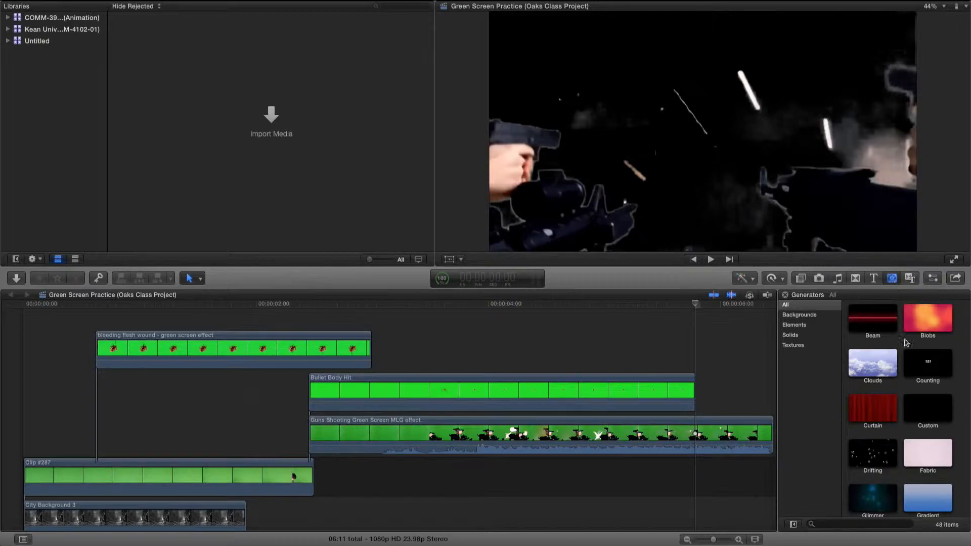
click(872, 372)
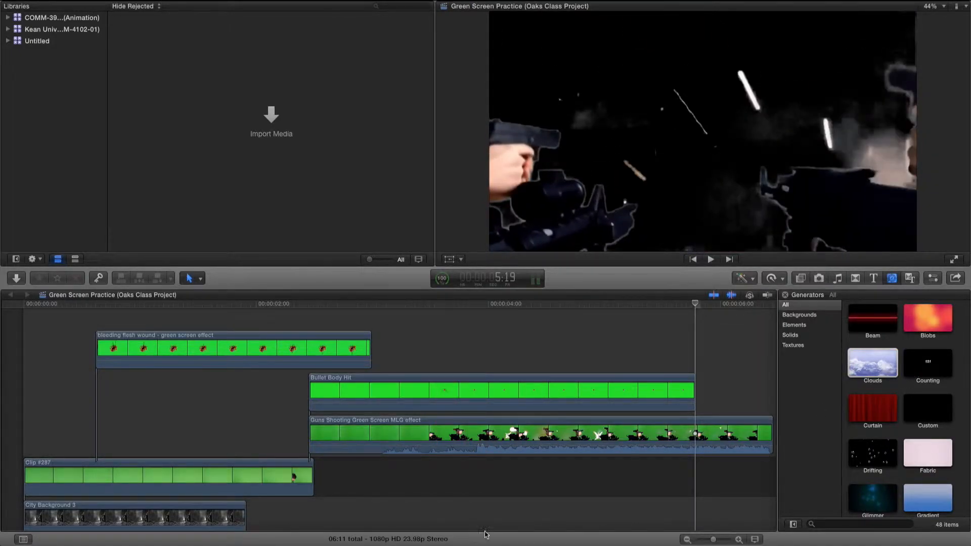
click(910, 278)
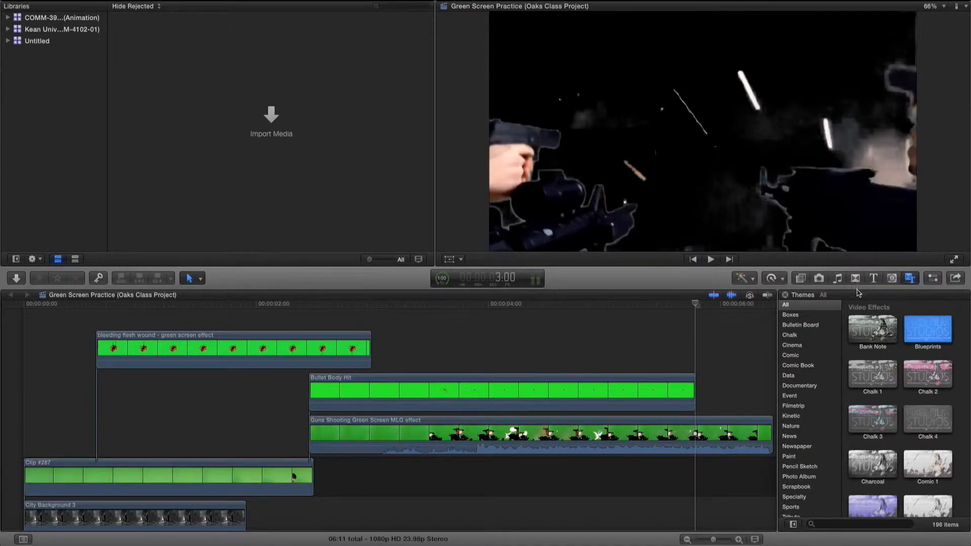
- Browse the Documentary theme's generators, transitions and titles, selecting the Bug title
scroll(803, 417, down, 1)
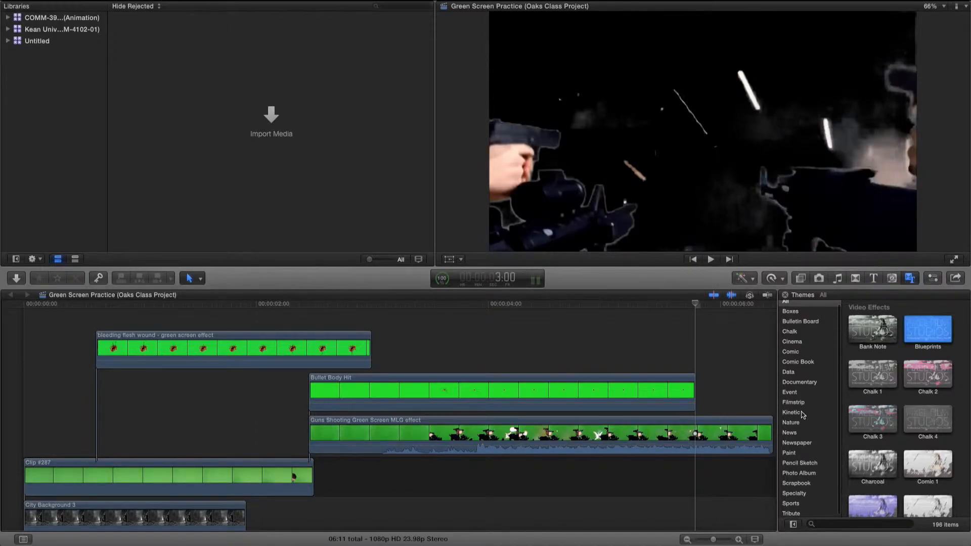
click(806, 383)
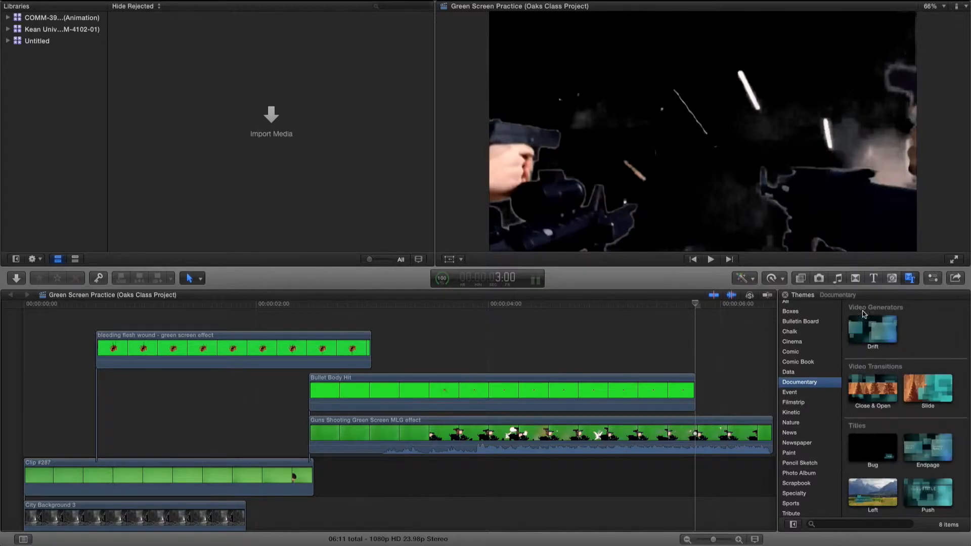
click(874, 466)
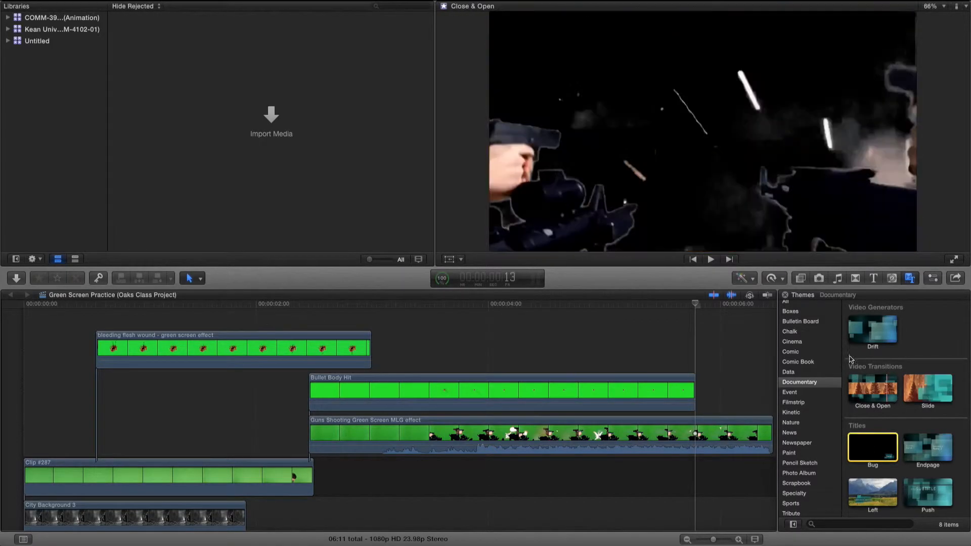
scroll(929, 365, down, 3)
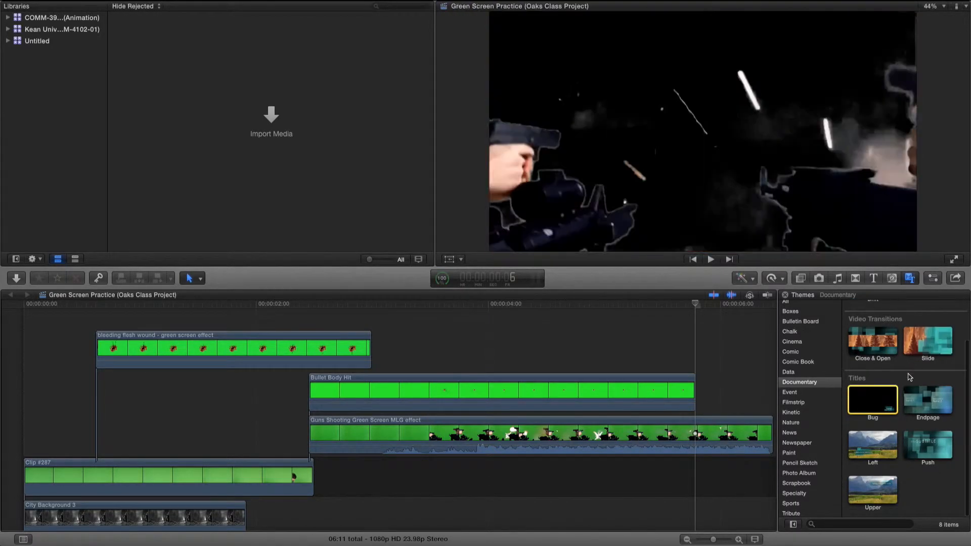
scroll(873, 439, up, 3)
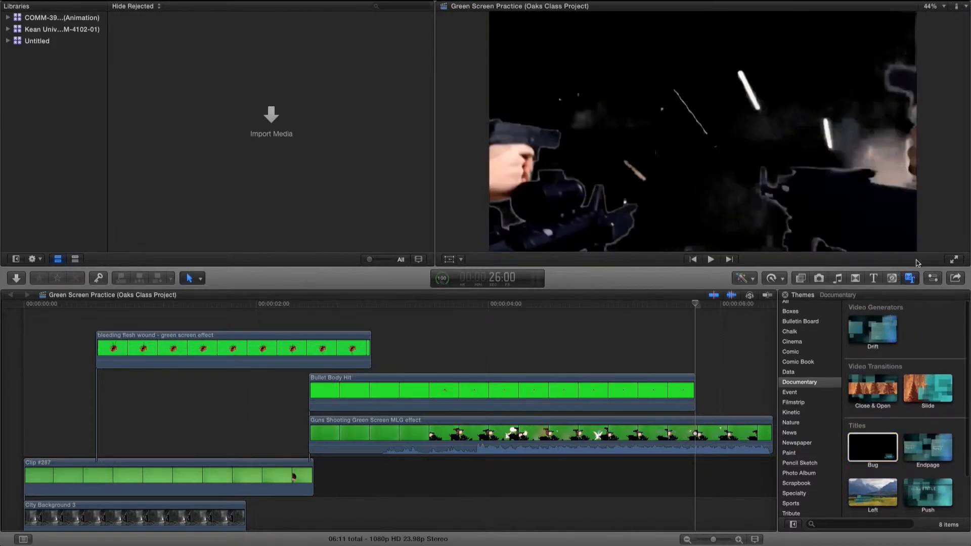
- Show the Inspector for the Guns Shooting Green Screen clip and review its video settings from Keyer through Compositing
click(933, 278)
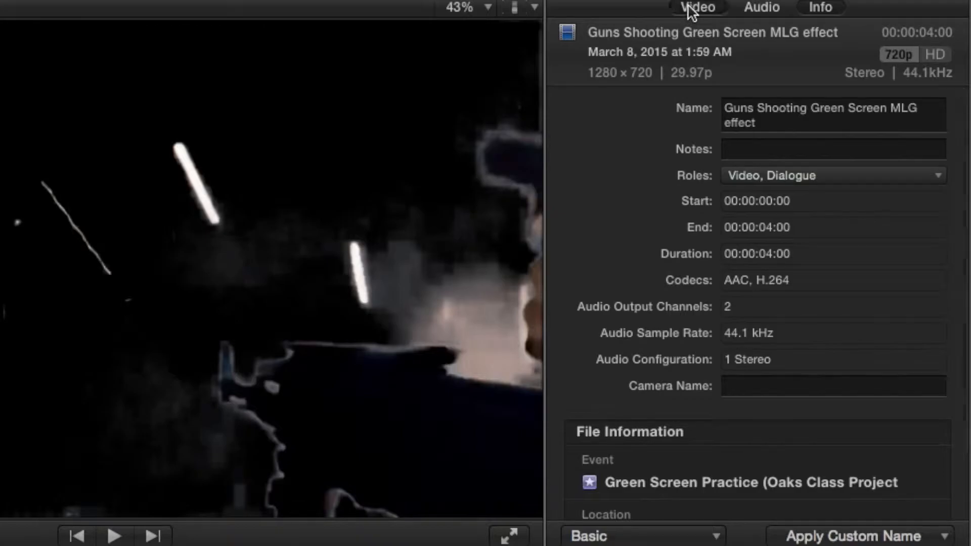
click(690, 11)
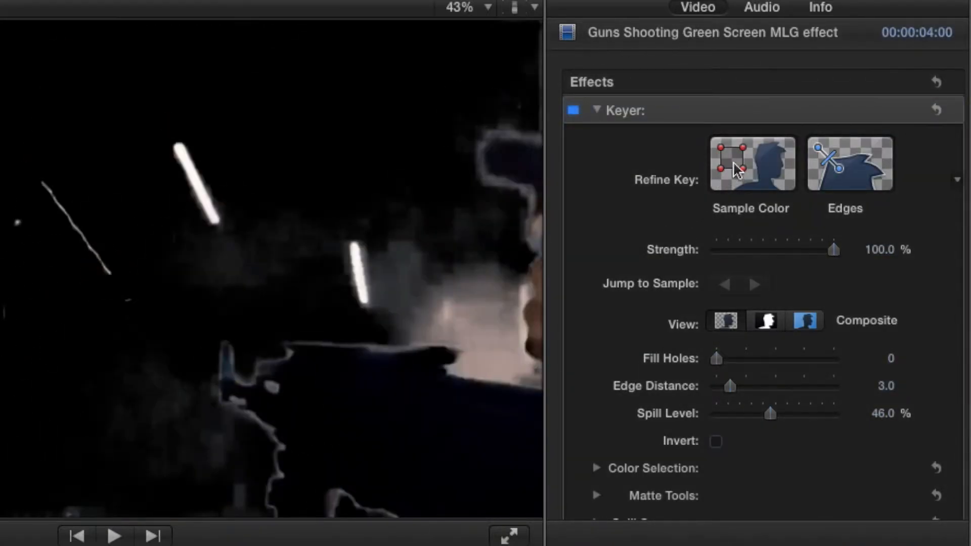
scroll(772, 342, down, 1)
scroll(771, 343, down, 10)
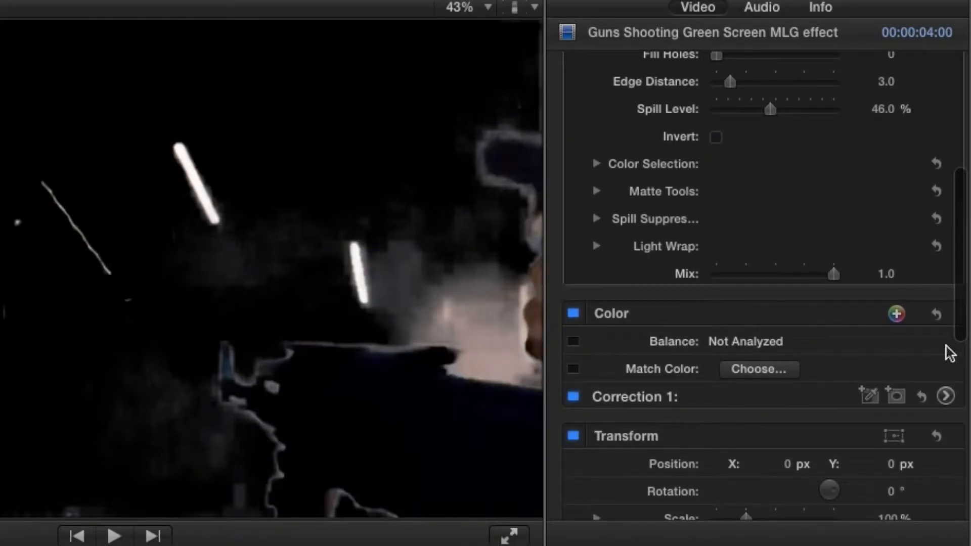
scroll(873, 349, down, 7)
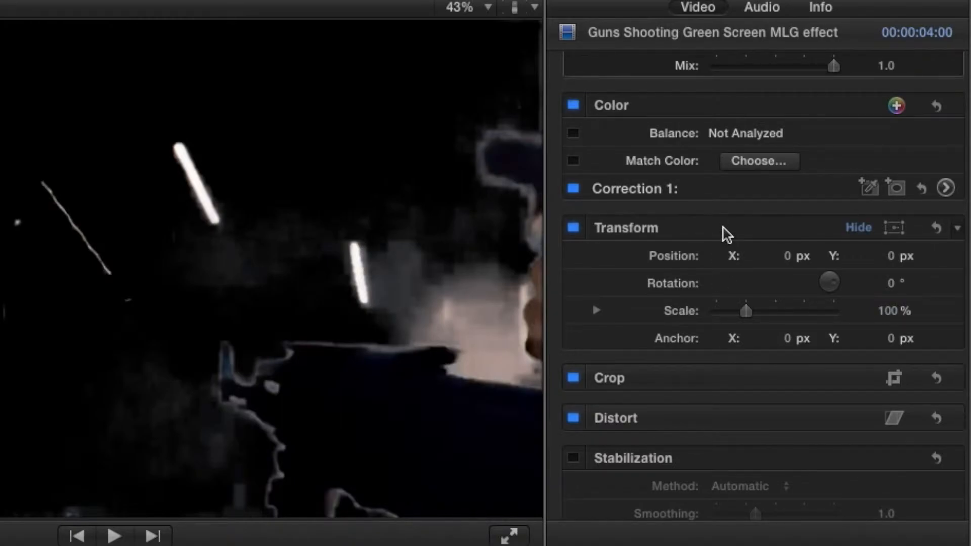
scroll(706, 395, down, 8)
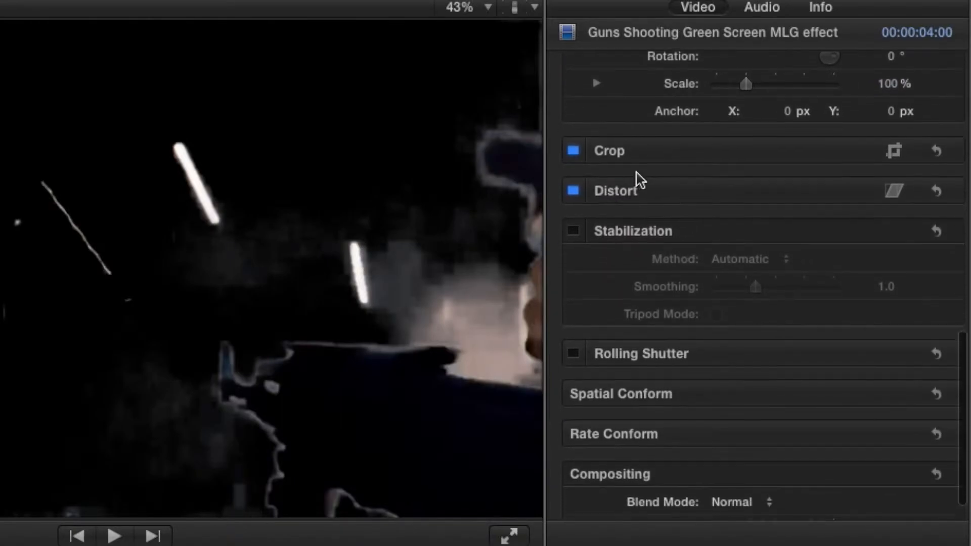
scroll(713, 313, down, 1)
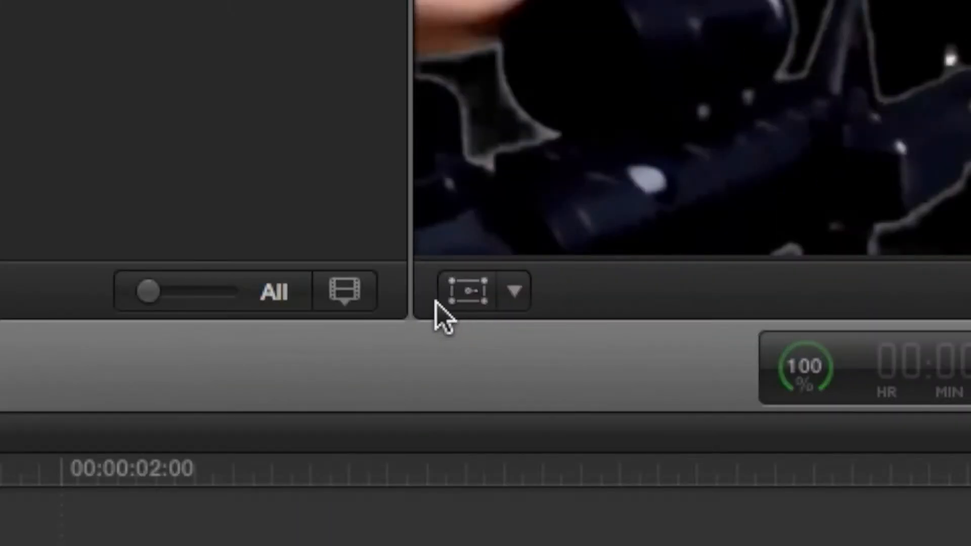
- View the Transform, Crop and Distort tool choices, and look through the clip's audio Pan Mode options without changing them
click(513, 293)
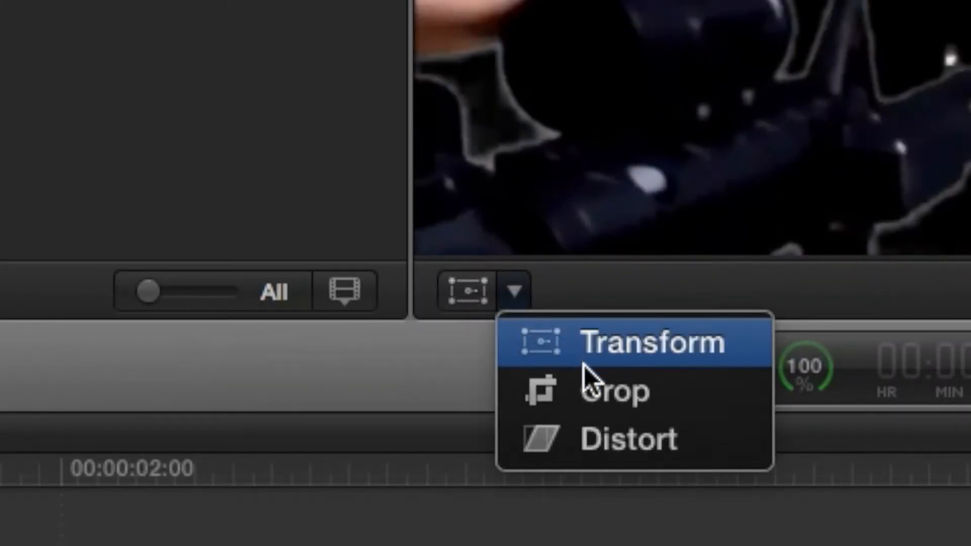
click(647, 297)
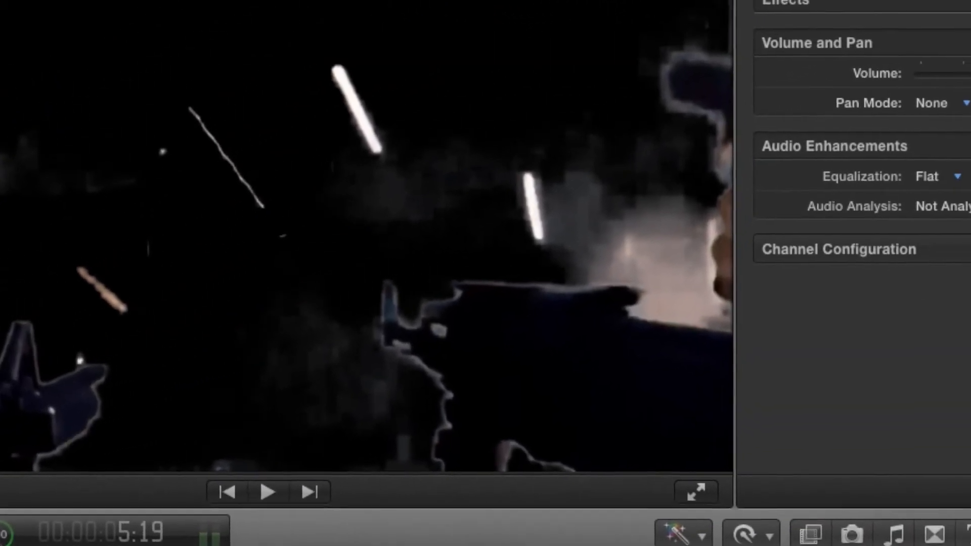
click(966, 103)
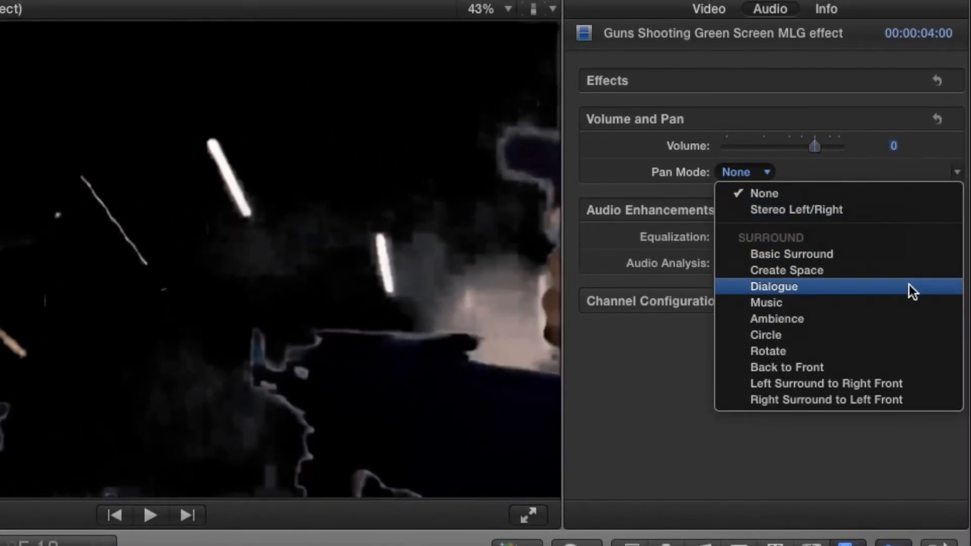
click(657, 447)
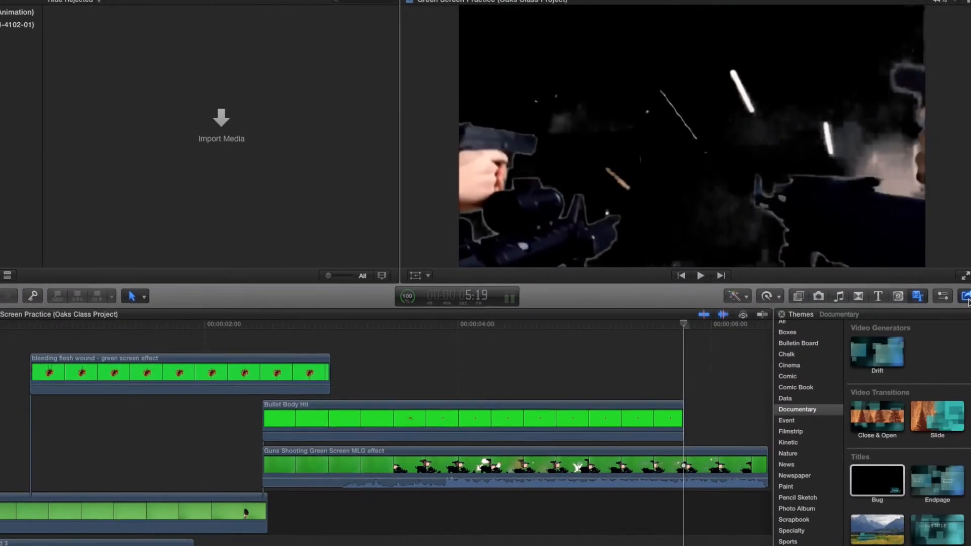
- View the Share Project destinations and dismiss the list without choosing one
click(963, 288)
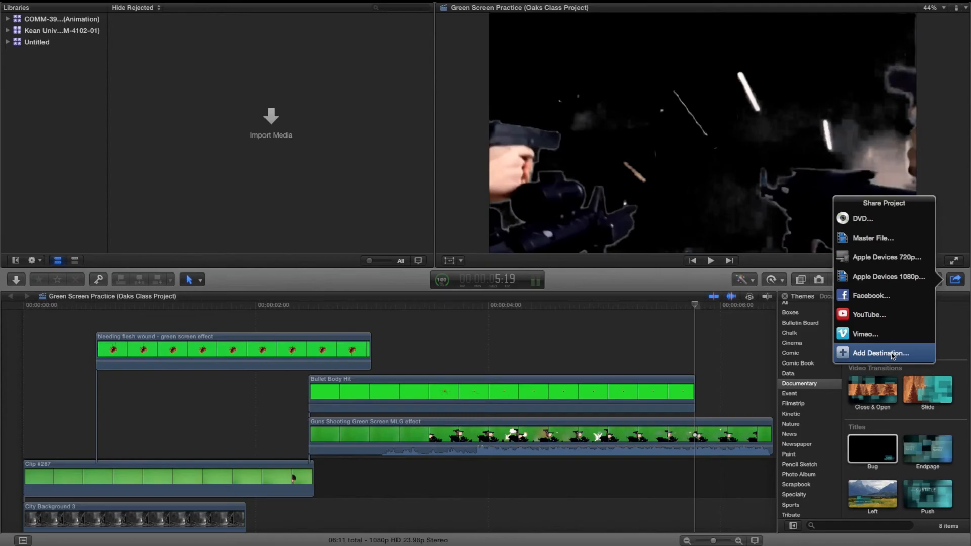
click(471, 170)
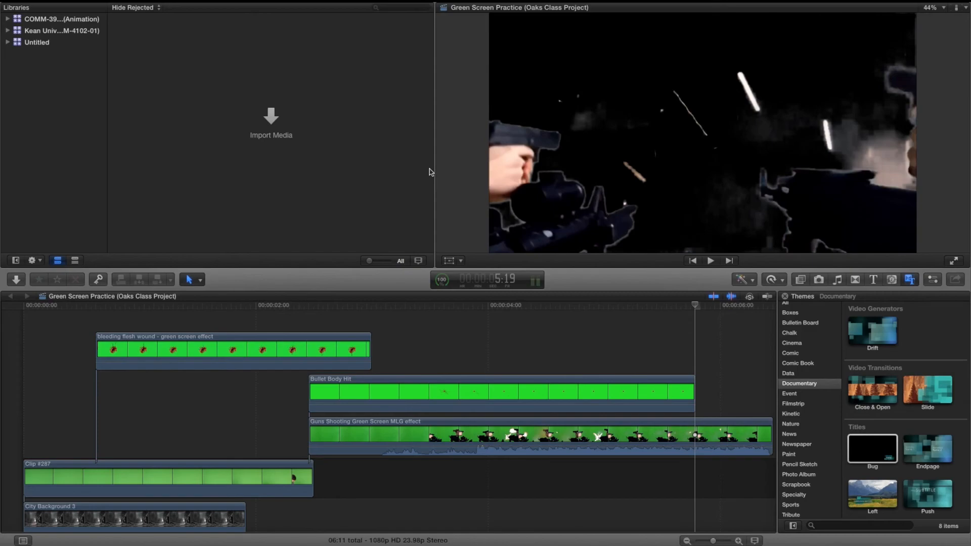